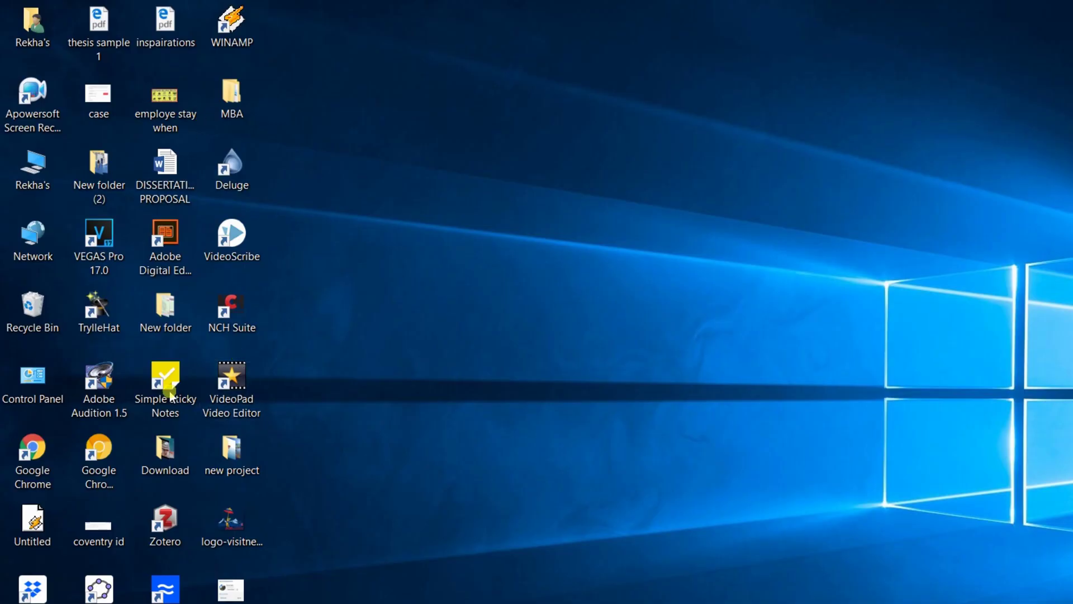
# Step down through the available app layouts in GeoGebra's Perspectives list.
pyautogui.press('Down')
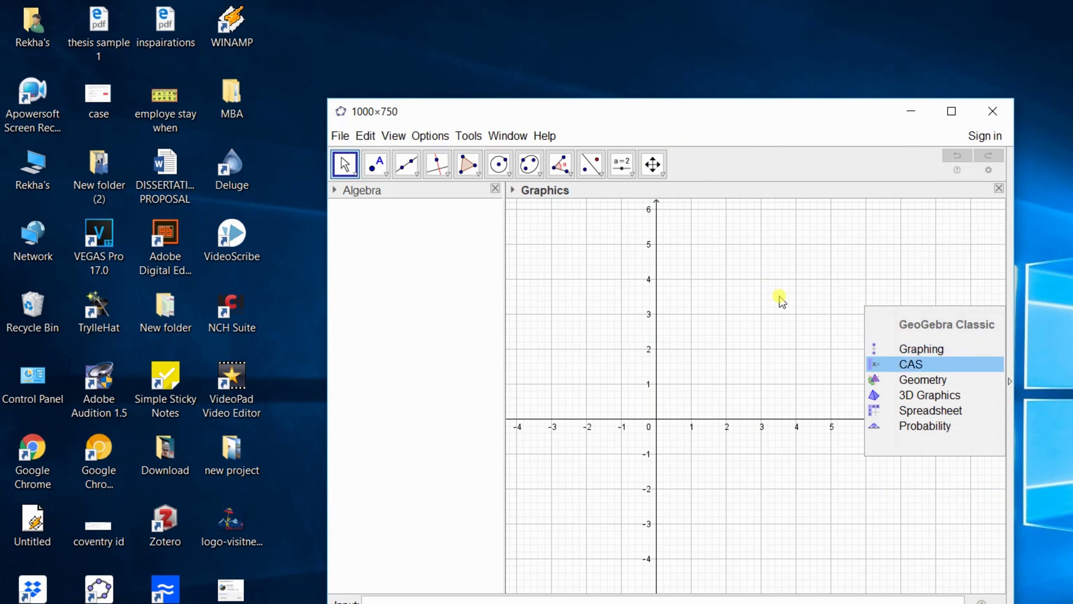
# Apply the Geometry layout full-screen and hide the algebra list, axes and grid.
pyautogui.press('Down')
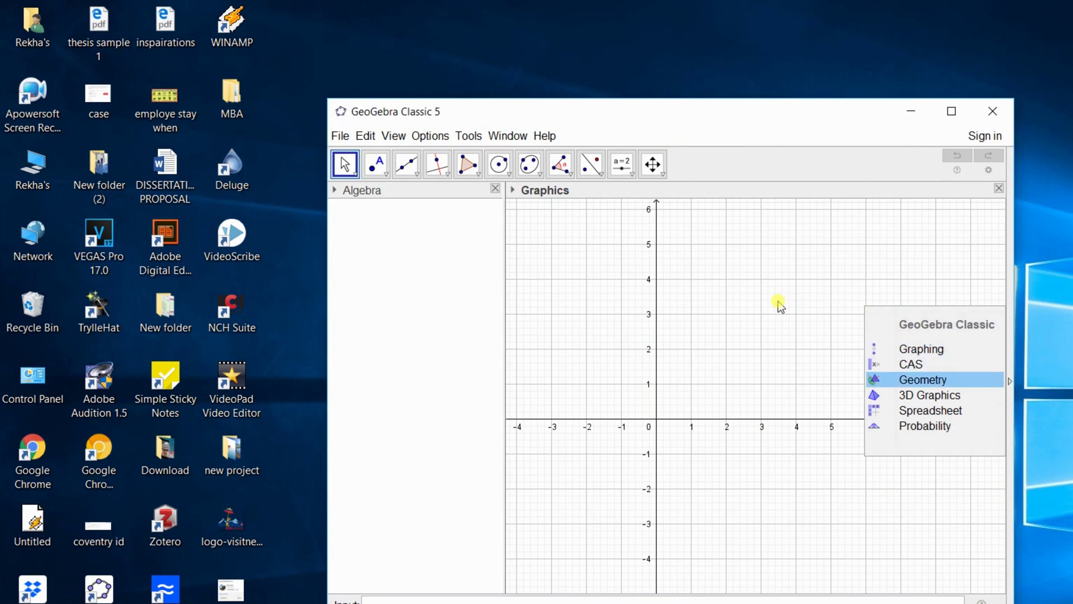
pyautogui.press('super+Up')
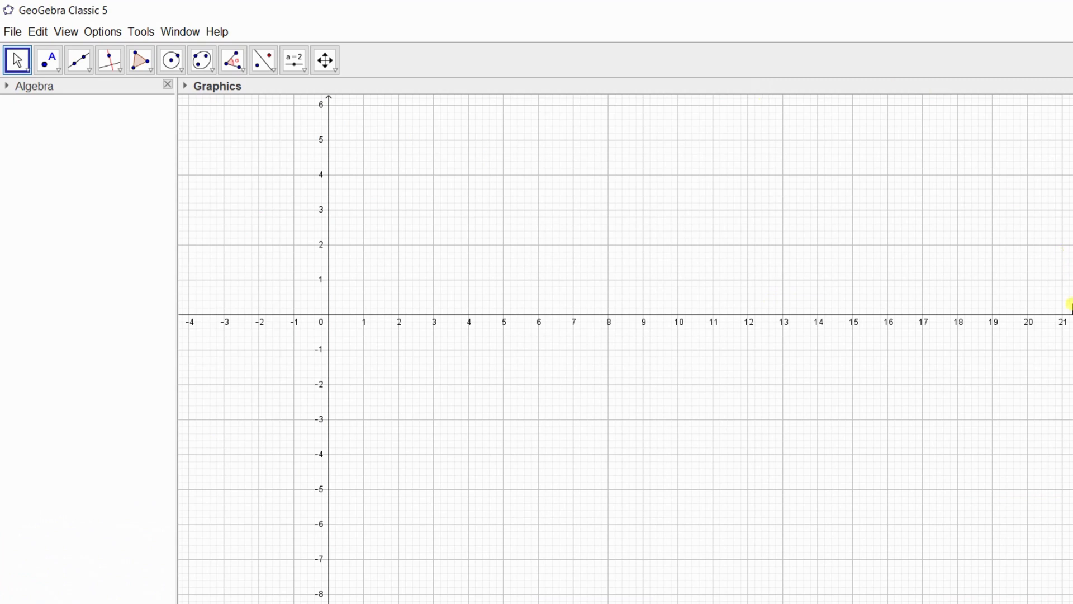
pyautogui.hotkey('ctrl', 'shift', '3')
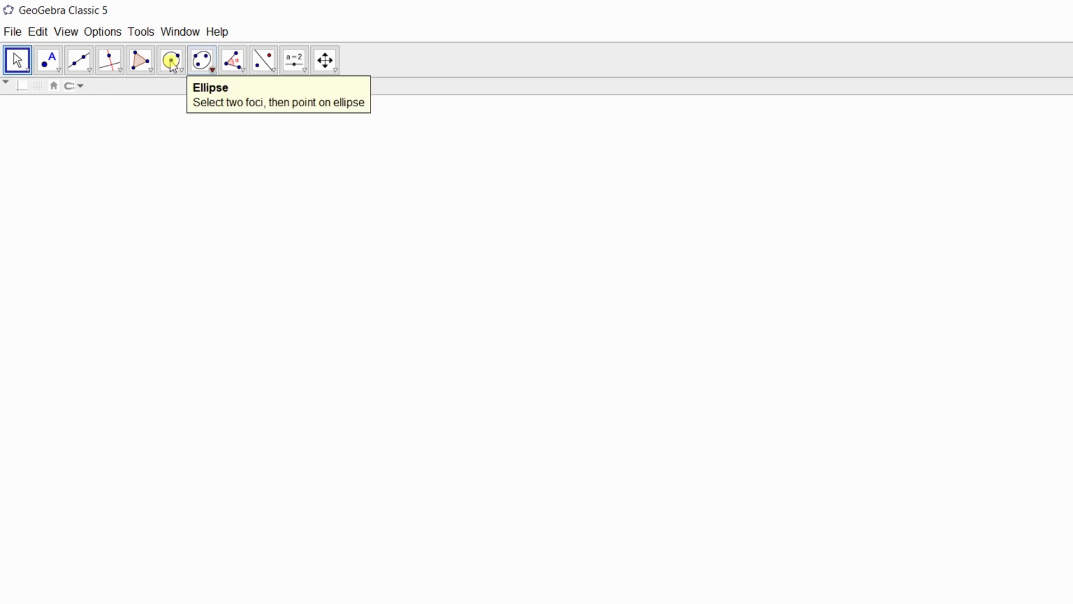
pyautogui.click(189, 66)
# Draw an upright ellipse from two stacked foci and a curve point, then select it all.
pyautogui.press('Down')
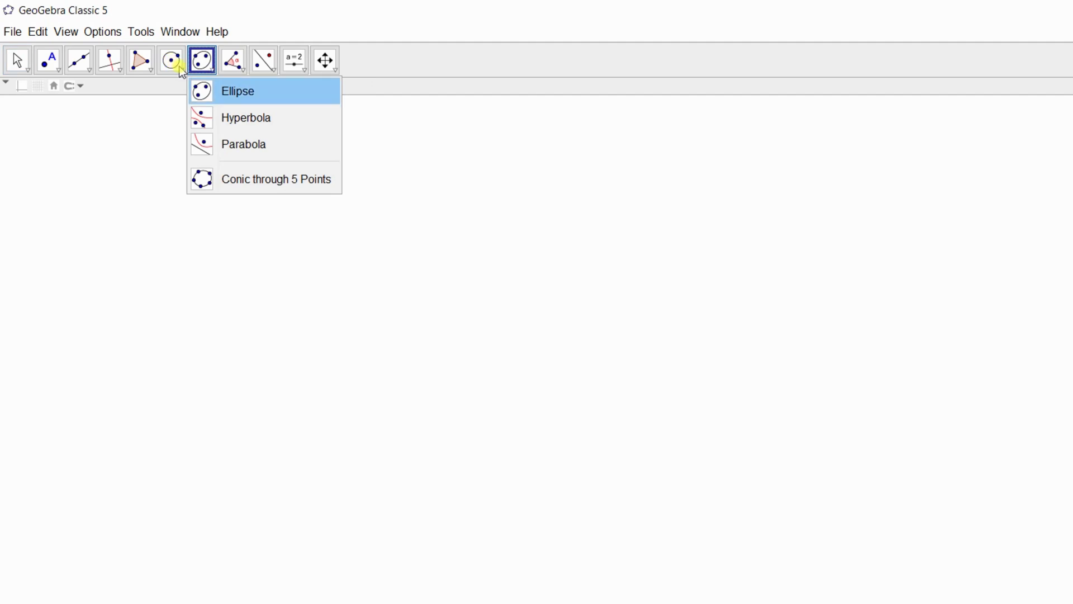
pyautogui.press('Return')
pyautogui.click(246, 342)
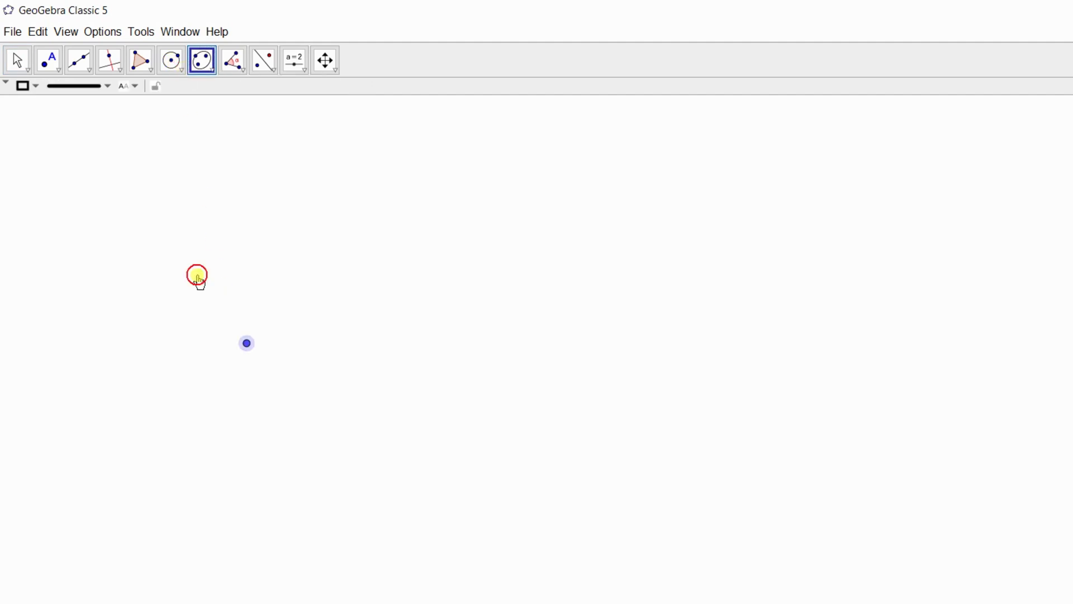
pyautogui.click(244, 378)
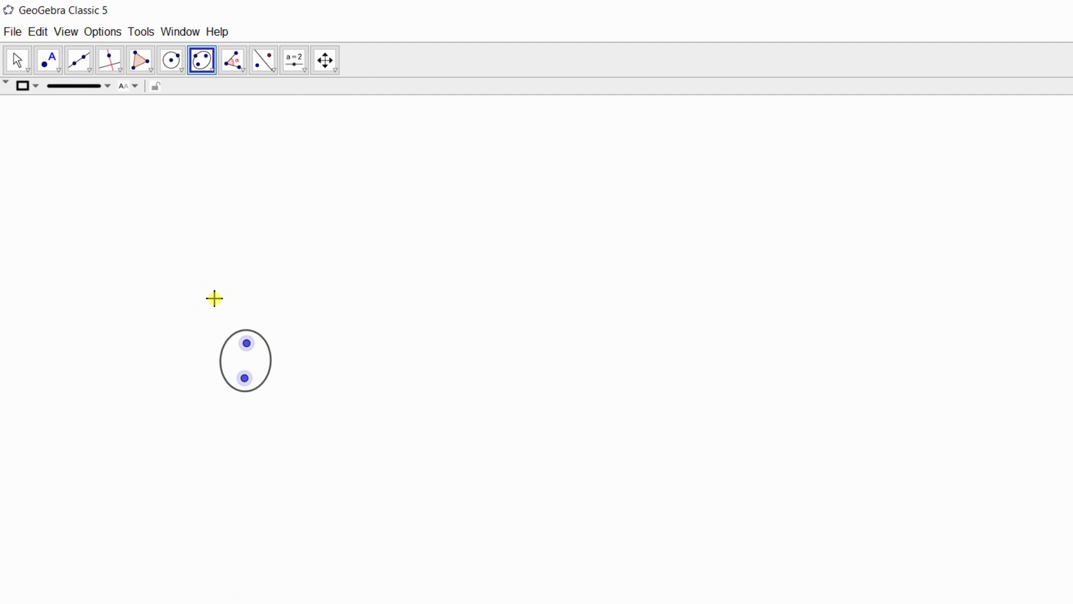
pyautogui.click(272, 351)
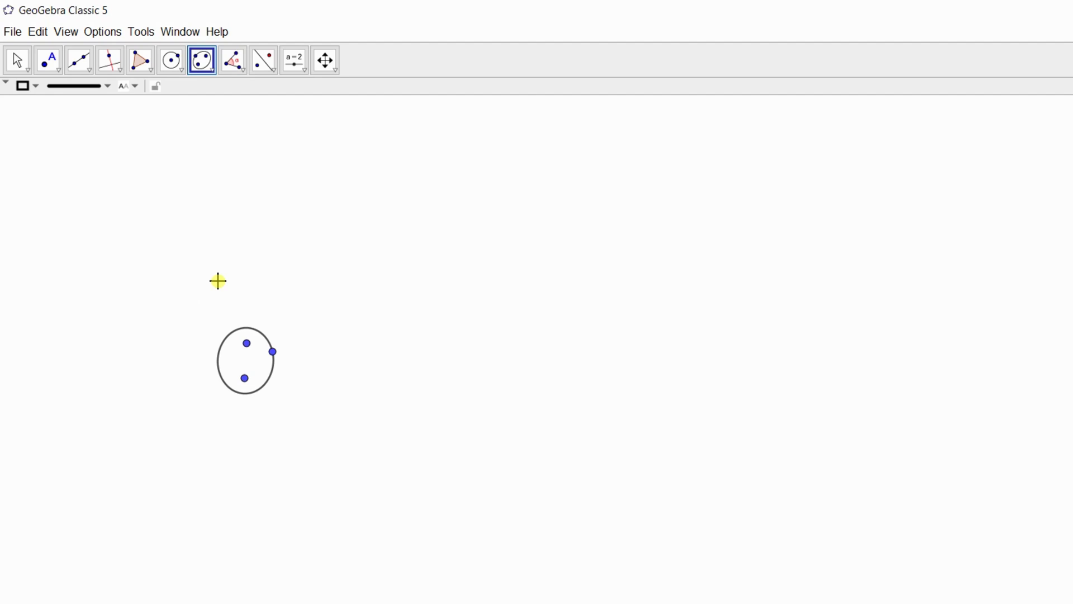
pyautogui.hotkey('ctrl', 'a')
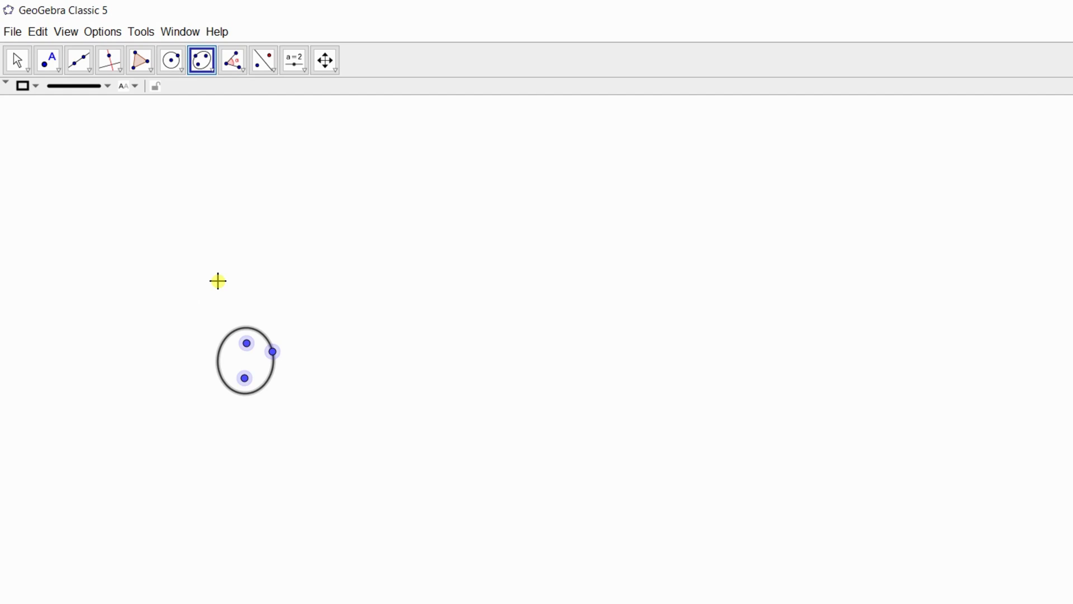
pyautogui.press('Escape')
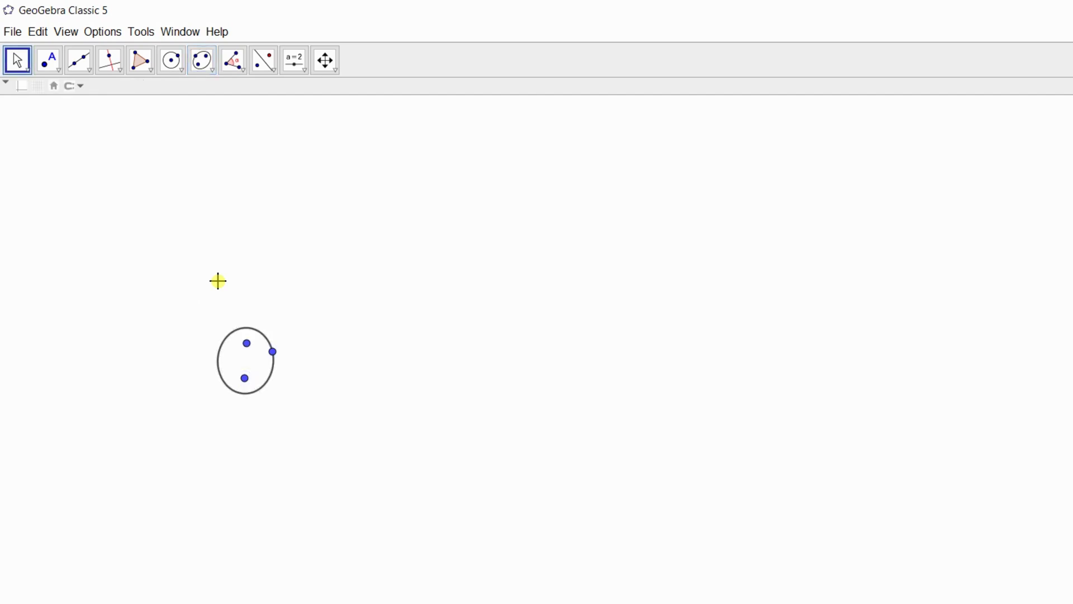
# Paste a copy of the ellipse and place it to the right of the original.
pyautogui.click(218, 280)
pyautogui.hotkey('ctrl', 'v')
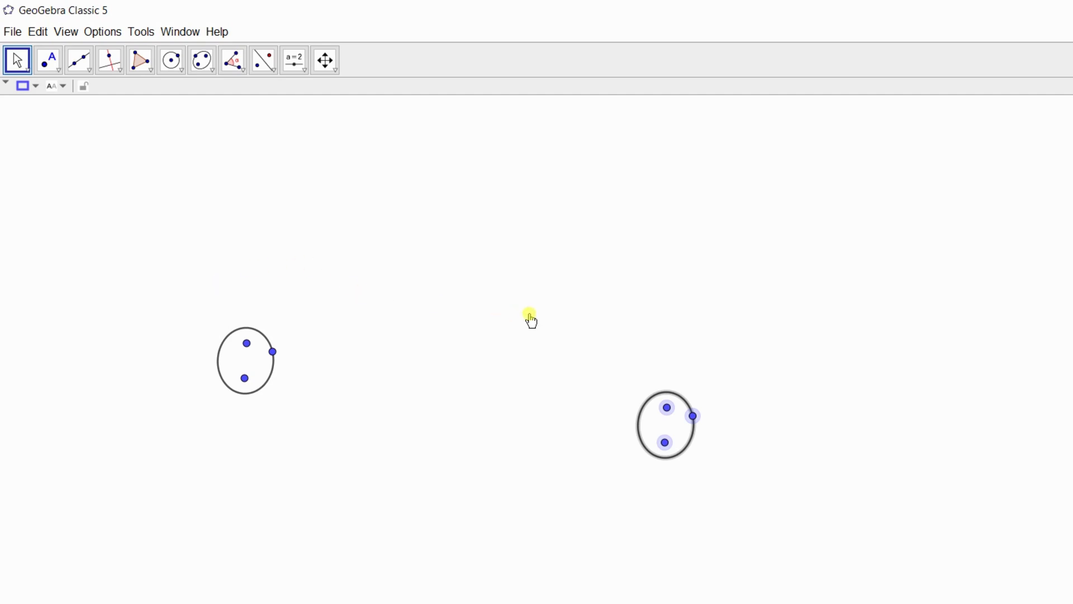
pyautogui.click(334, 255)
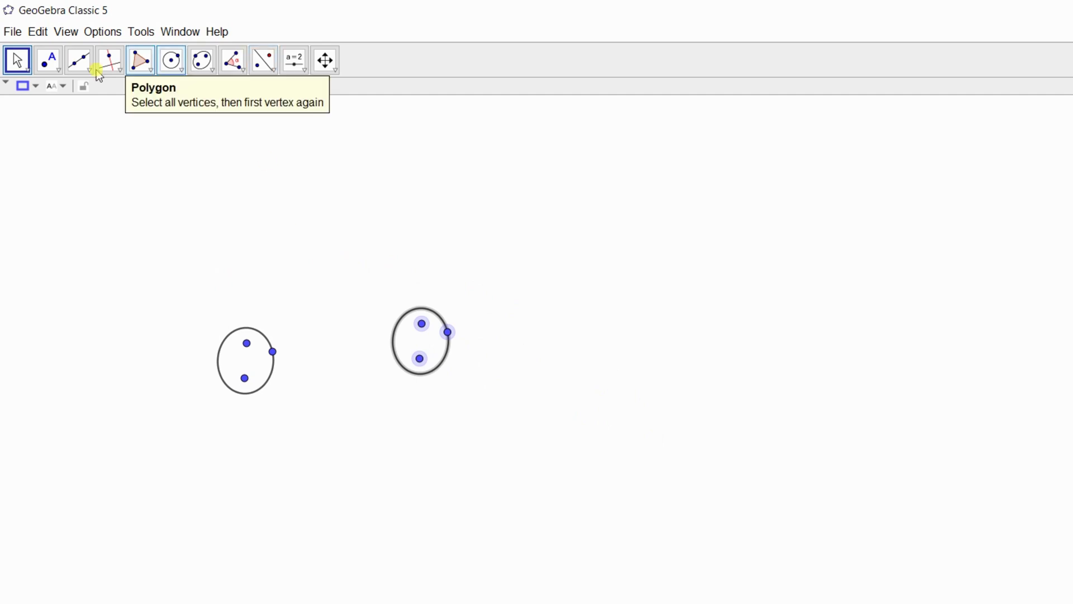
# Draw segments joining the two ellipses top-to-top and bottom-to-bottom.
pyautogui.click(75, 62)
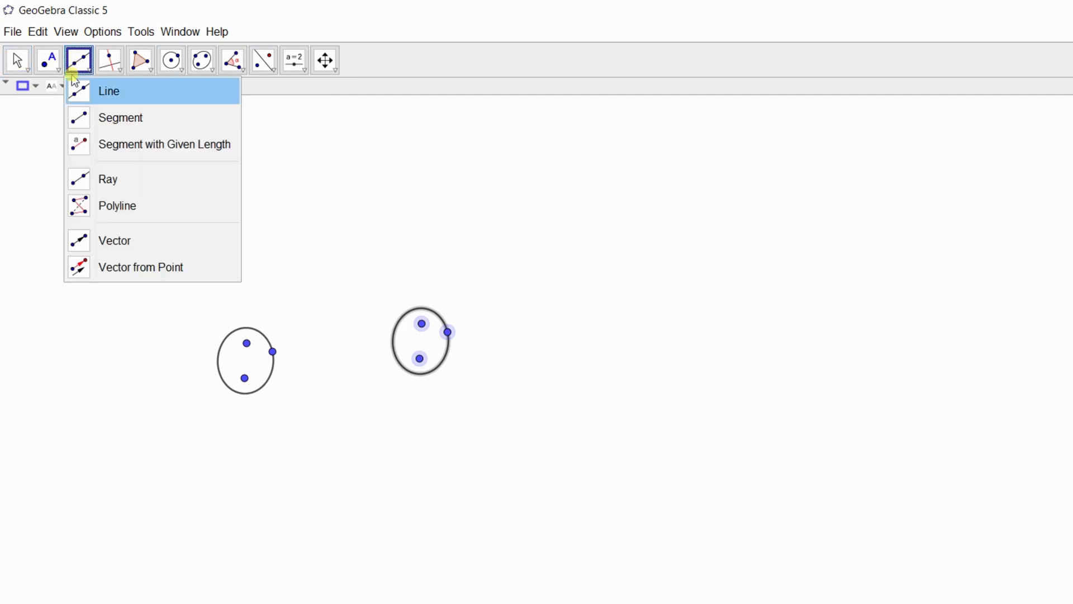
pyautogui.click(97, 96)
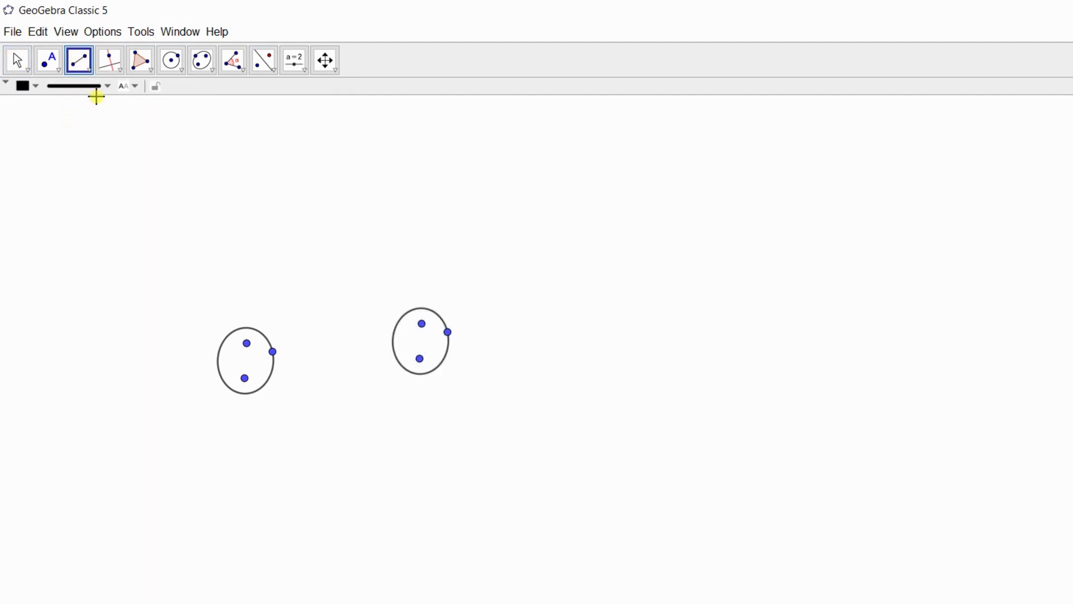
pyautogui.click(244, 327)
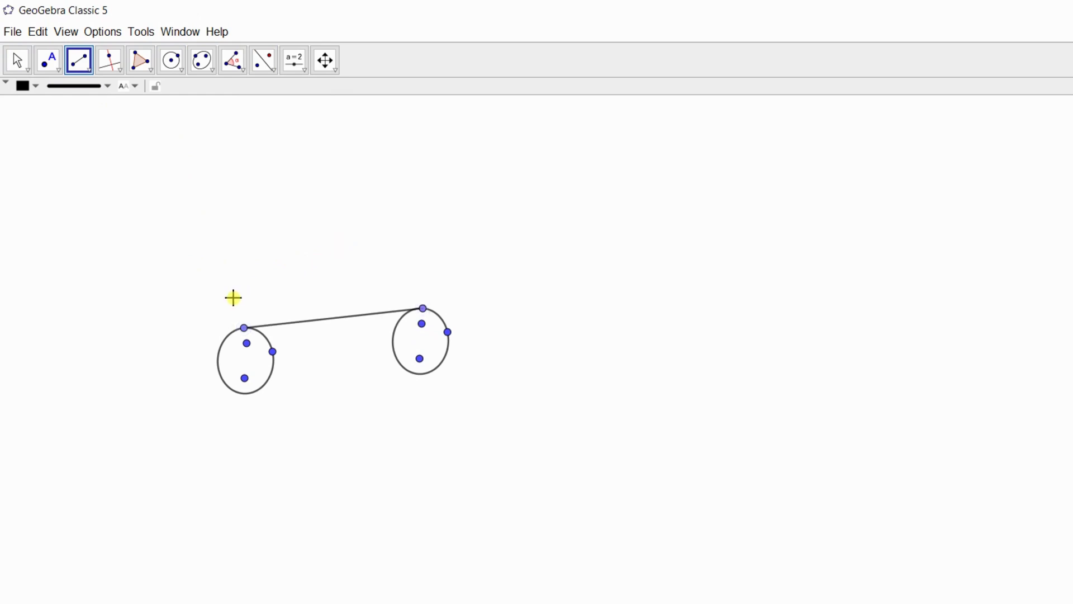
pyautogui.click(250, 392)
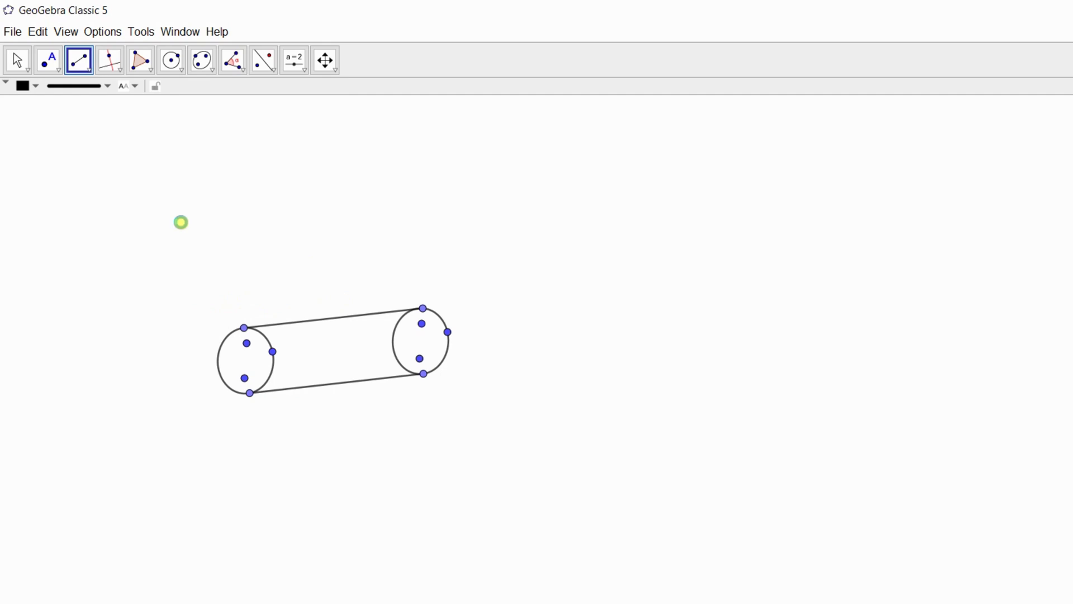
pyautogui.press('Escape')
# Hide points A–G through Object Properties so only the ellipses and segments show.
pyautogui.click(38, 32)
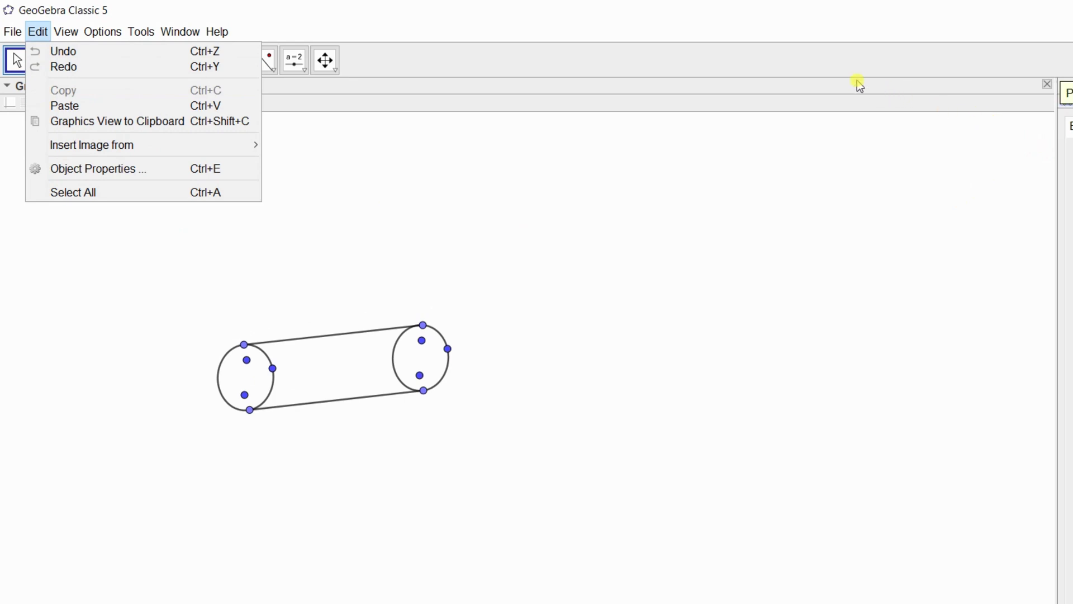
pyautogui.press('Escape')
pyautogui.hotkey('ctrl', 'e')
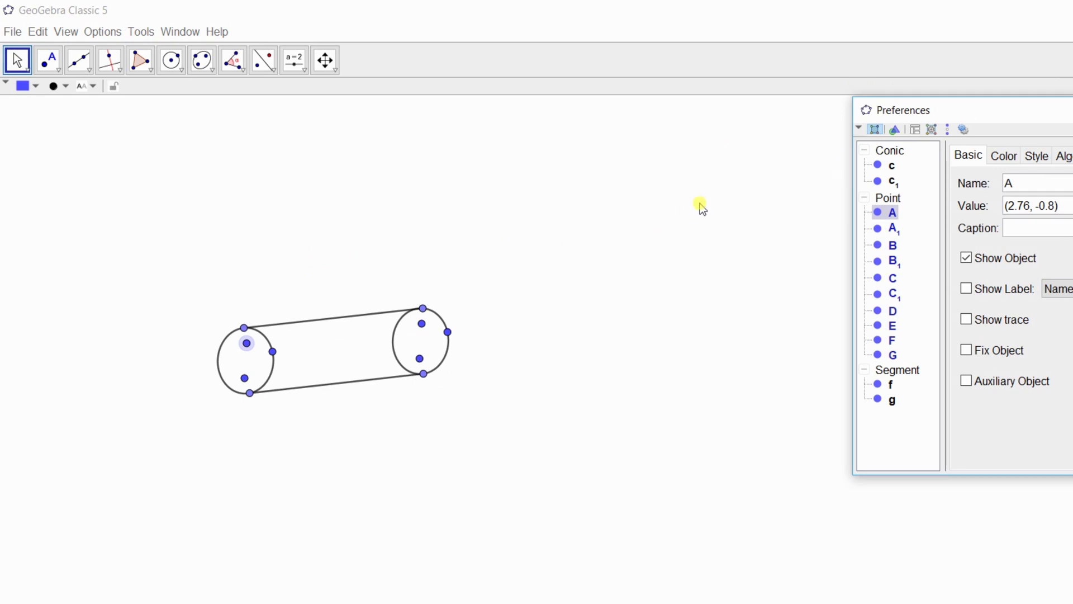
pyautogui.hotkey('ctrl', 'a')
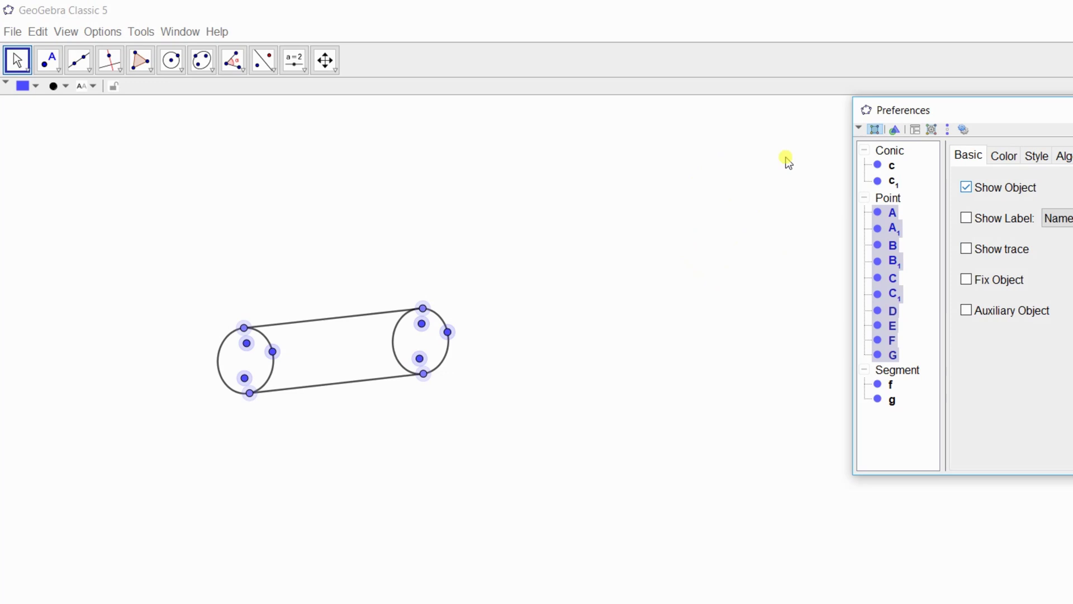
pyautogui.hotkey('ctrl', 'g')
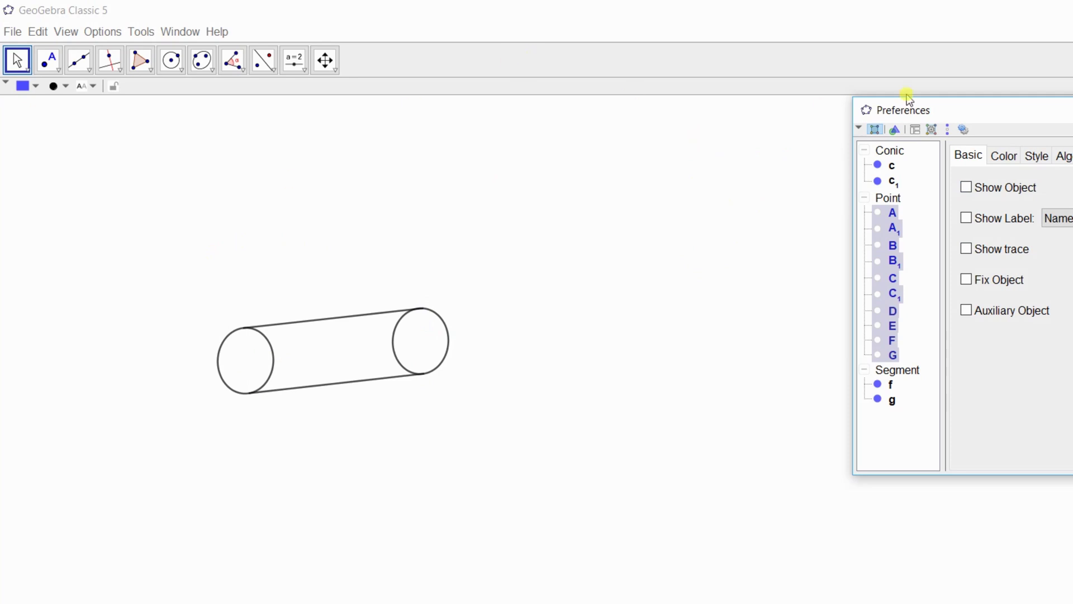
pyautogui.click(1051, 94)
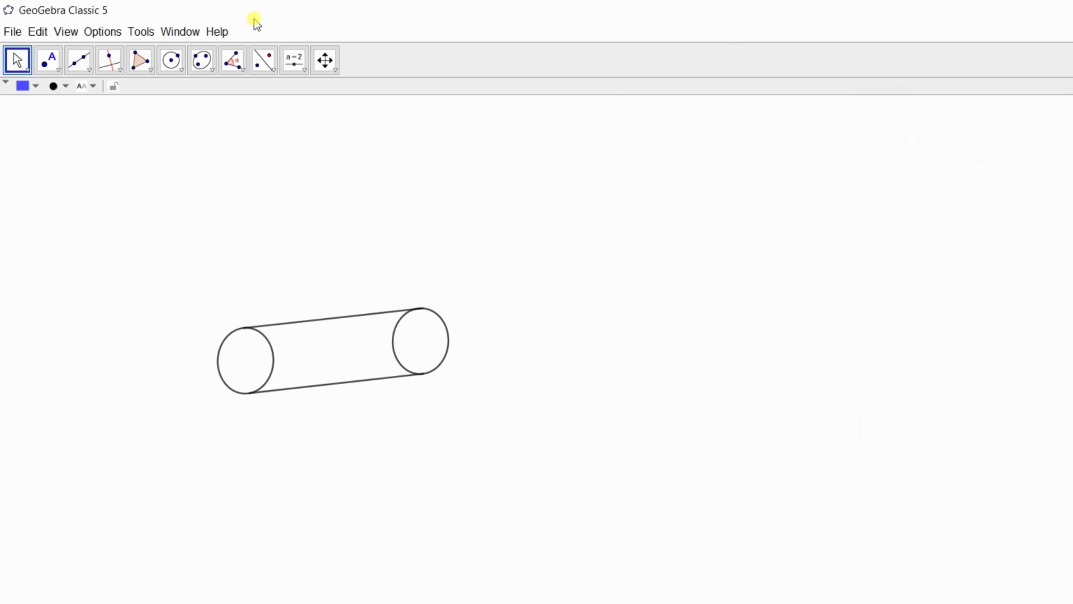
# Place text labels A and B beside the cylinder's first two corners.
pyautogui.click(295, 59)
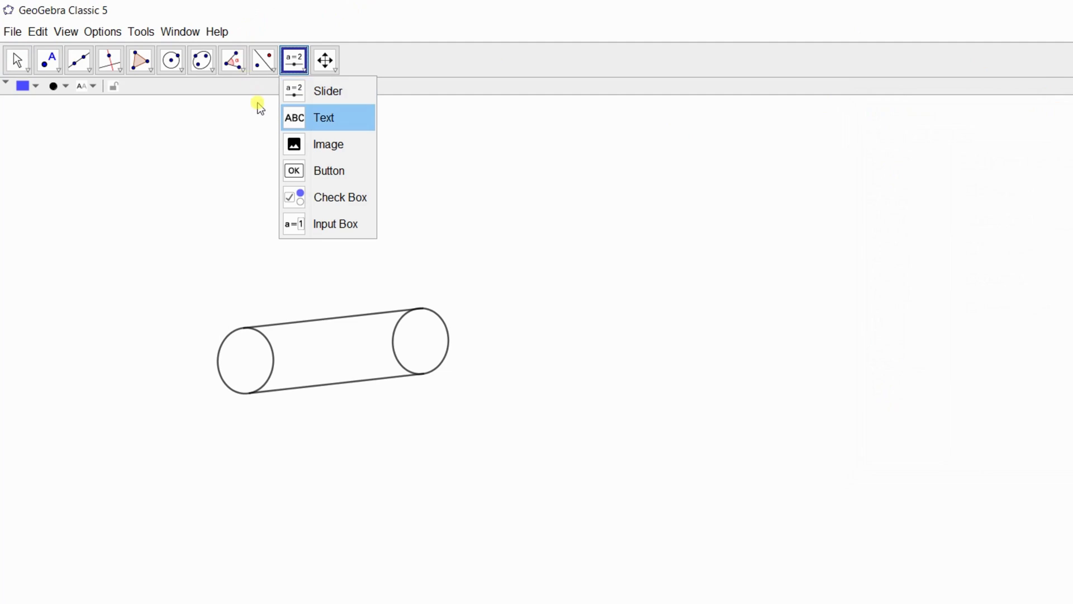
pyautogui.press('Return')
pyautogui.click(195, 243)
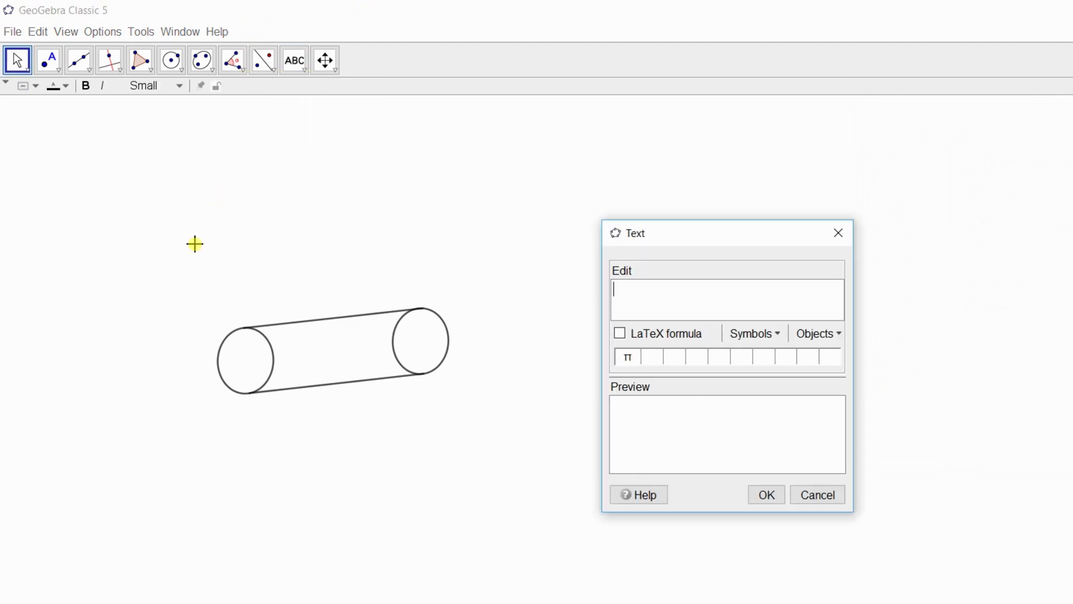
pyautogui.write('A')
pyautogui.click(614, 399)
pyautogui.press('Return')
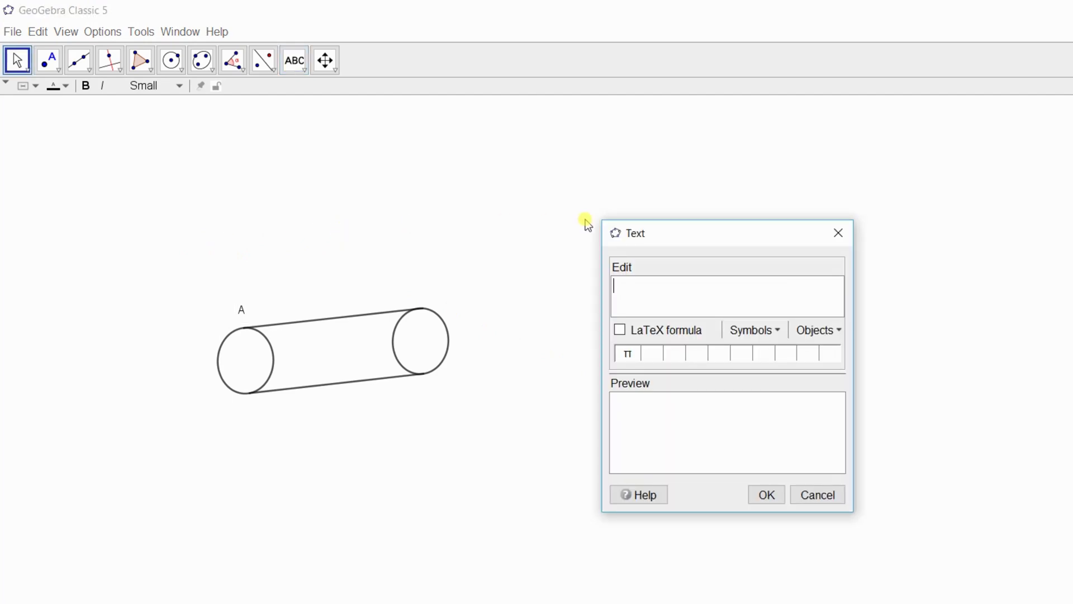
pyautogui.write('B')
pyautogui.press('Return')
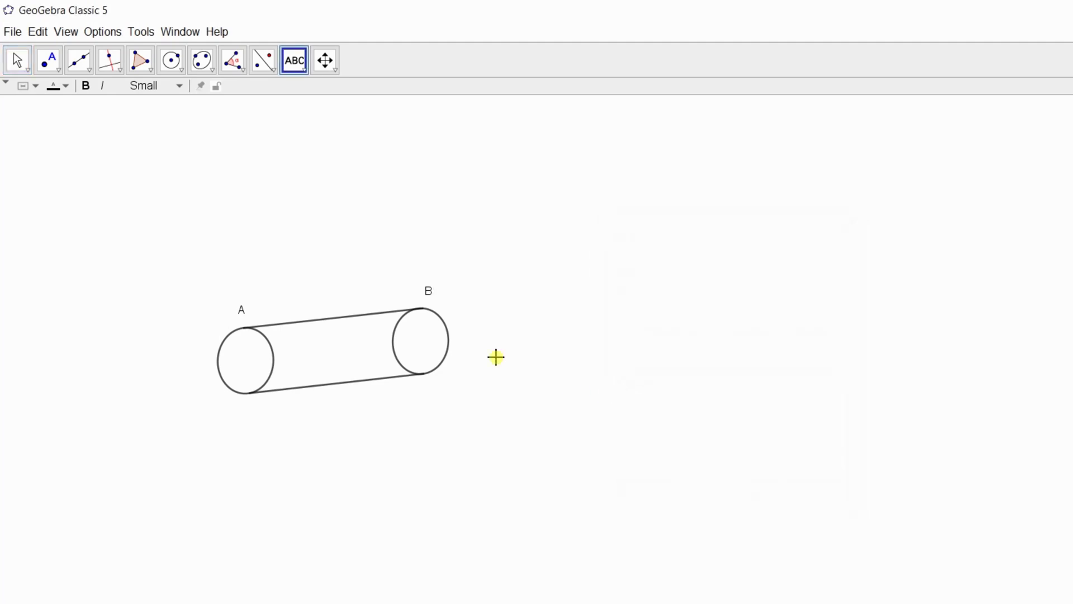
# Place text labels C and D at the remaining corners, D below the left ellipse.
pyautogui.click(338, 317)
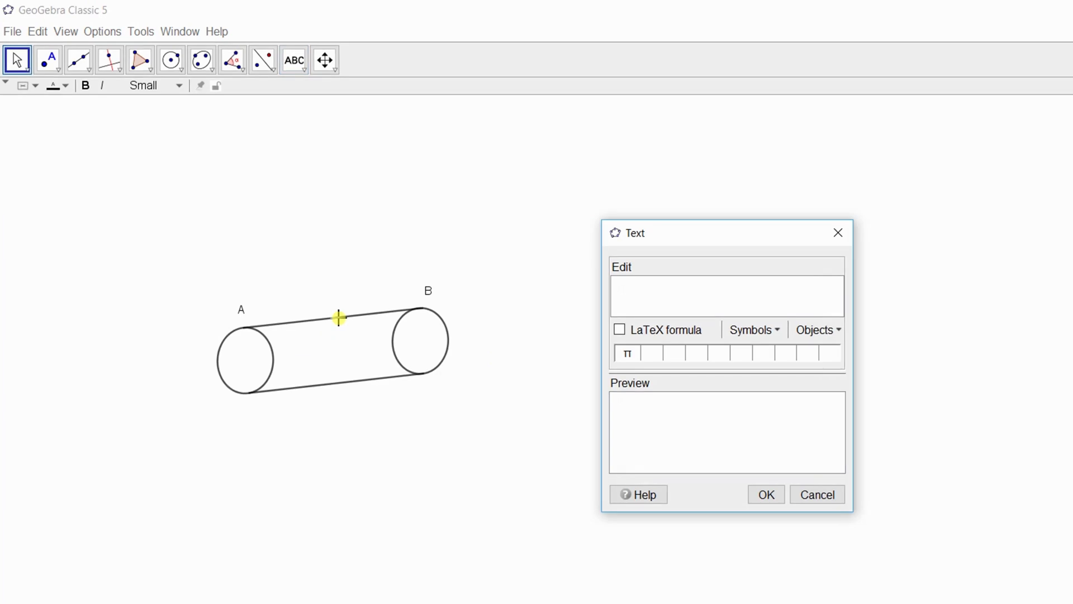
pyautogui.write('C')
pyautogui.press('Return')
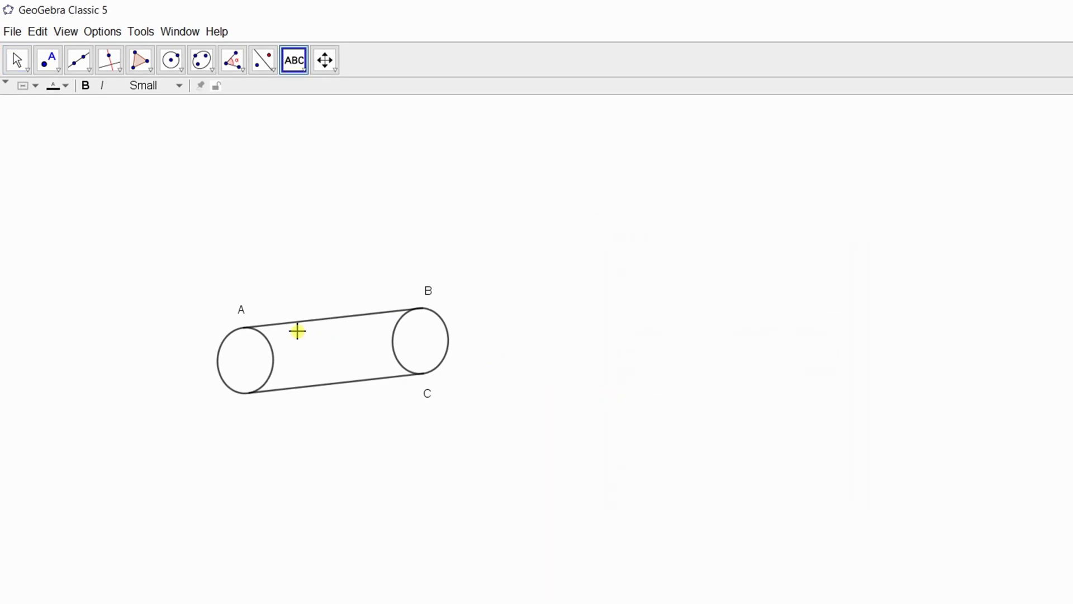
pyautogui.click(202, 325)
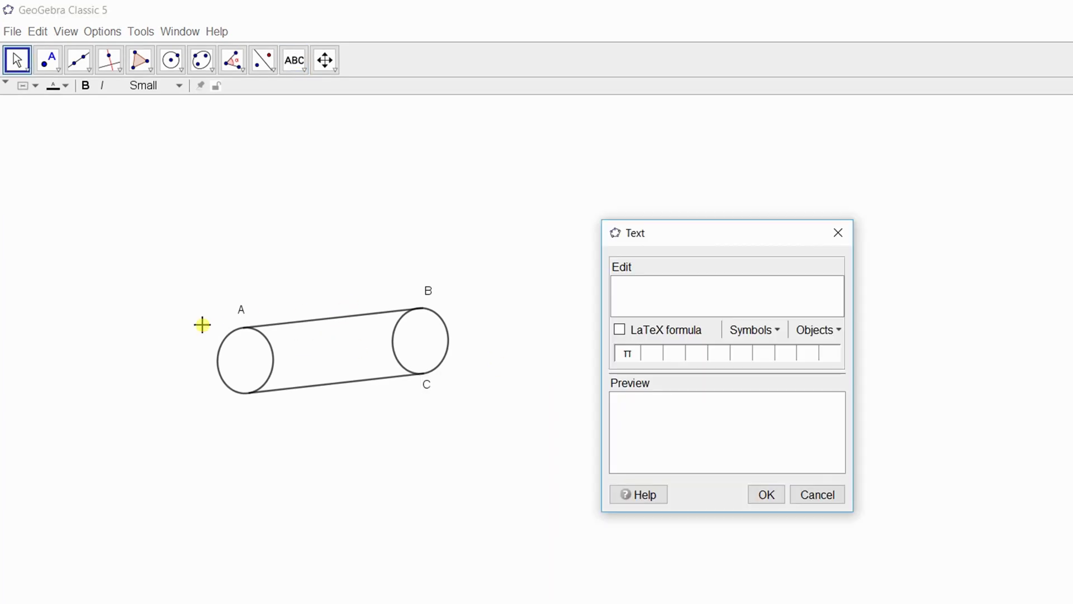
pyautogui.write('D')
pyautogui.press('Return')
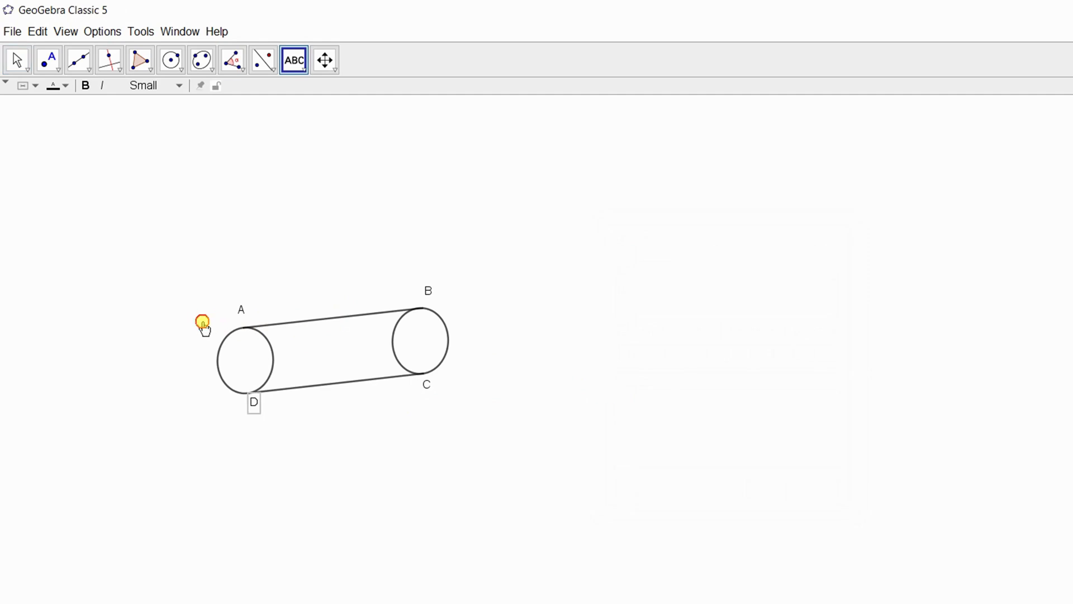
pyautogui.press('Escape')
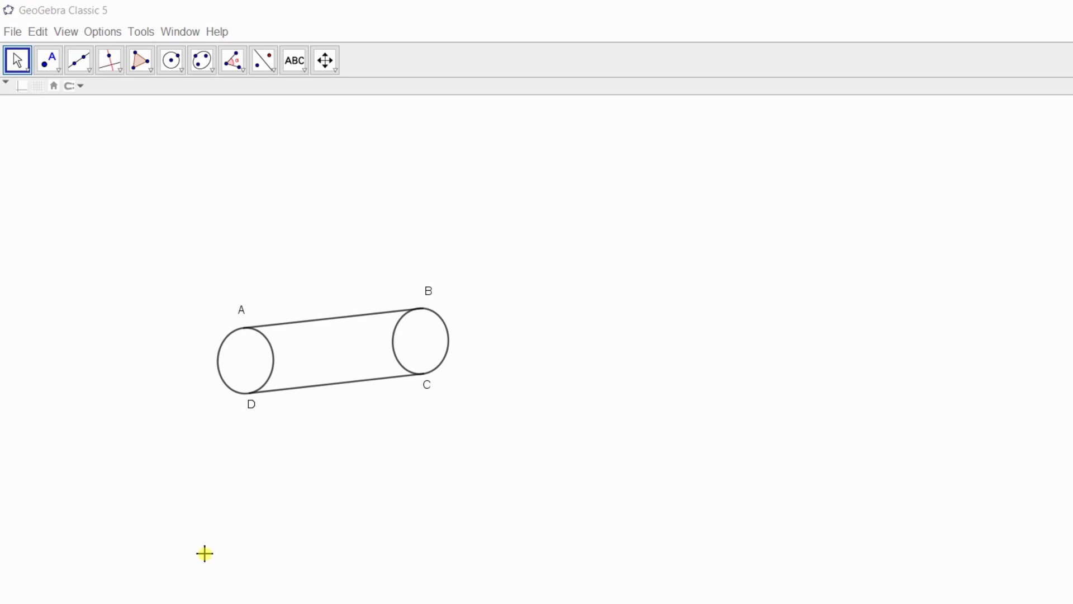
# Launch Snipping Tool by searching 'sn' and begin a new snip.
pyautogui.click(117, 590)
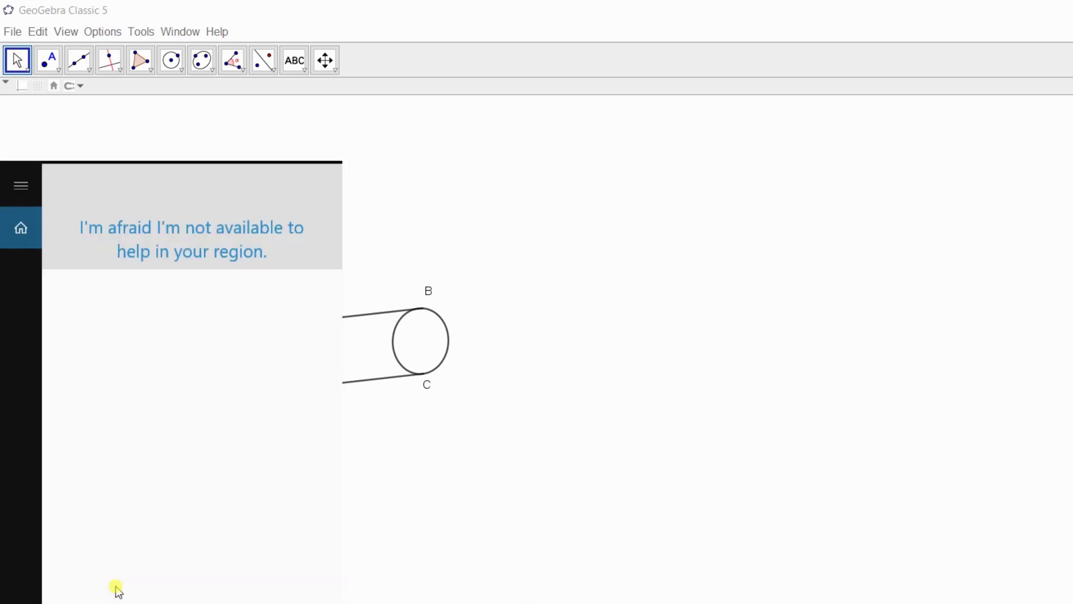
pyautogui.write('sn')
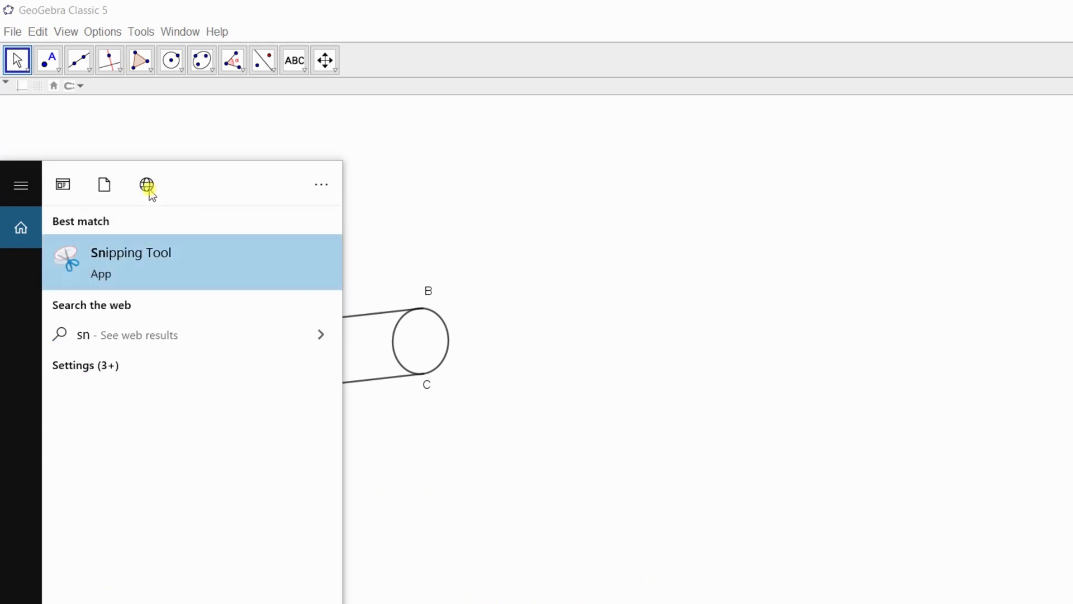
pyautogui.press('Return')
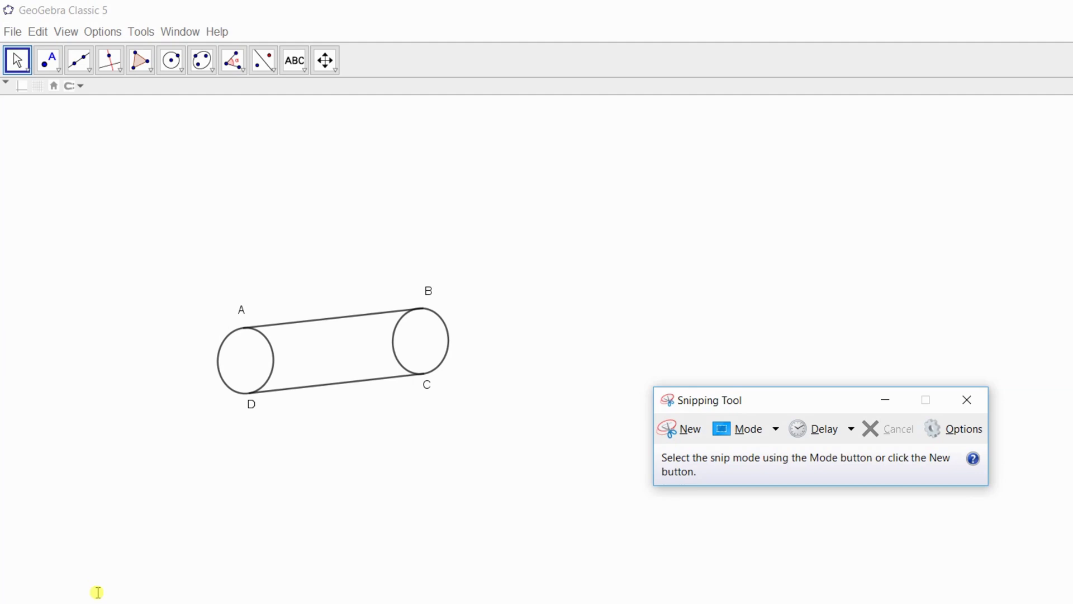
pyautogui.click(19, 583)
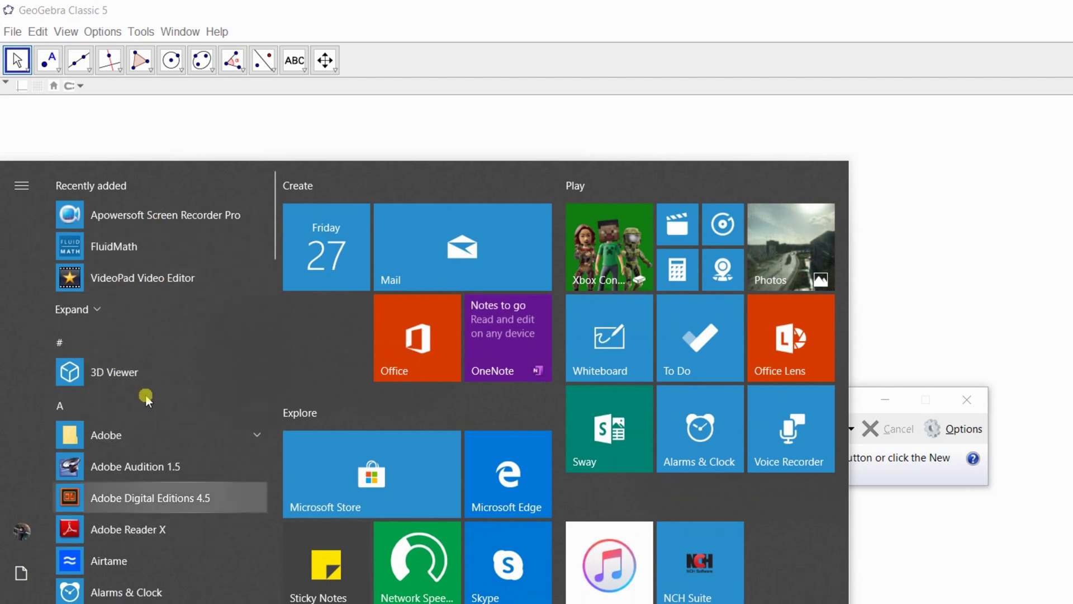
pyautogui.press('Escape')
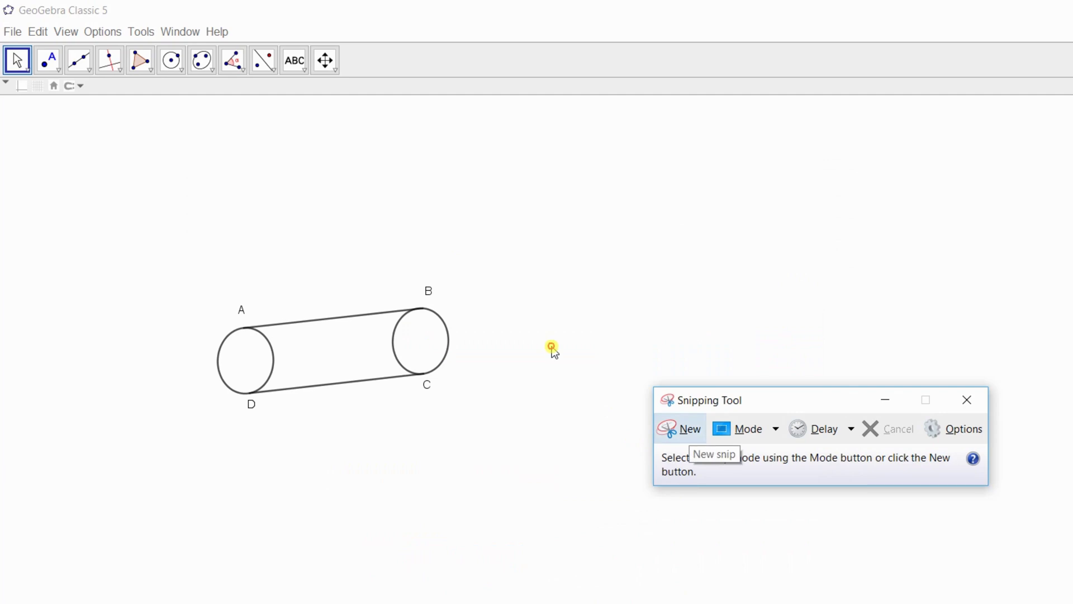
pyautogui.hotkey('ctrl', 'n')
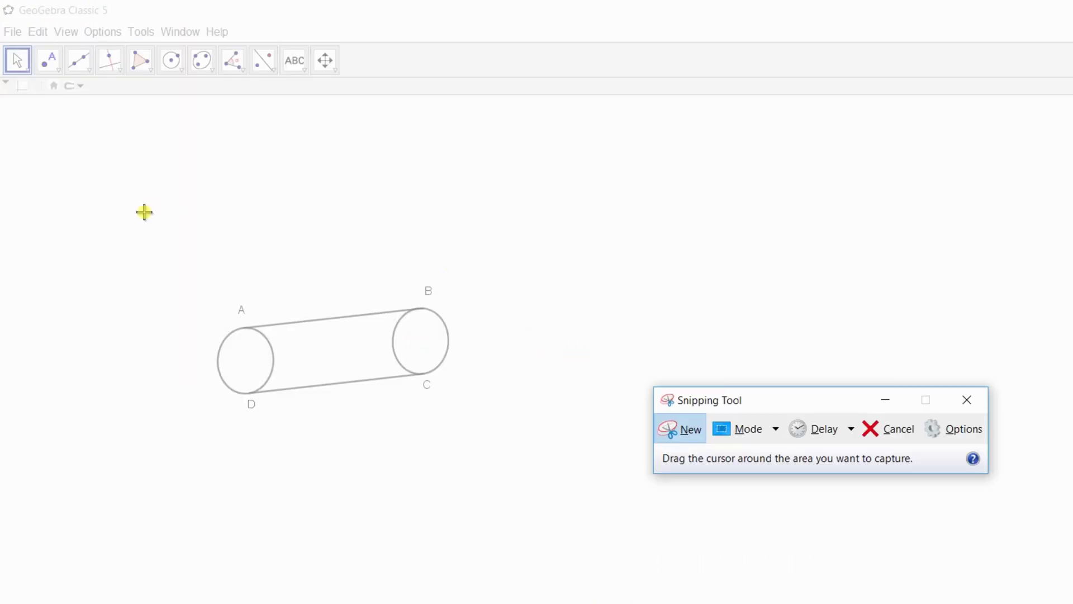
# Snip the labelled cylinder, save it as JPEG 'cylinder', then close Snipping Tool and minimise GeoGebra.
pyautogui.moveTo(136, 208); pyautogui.dragTo(383, 348)
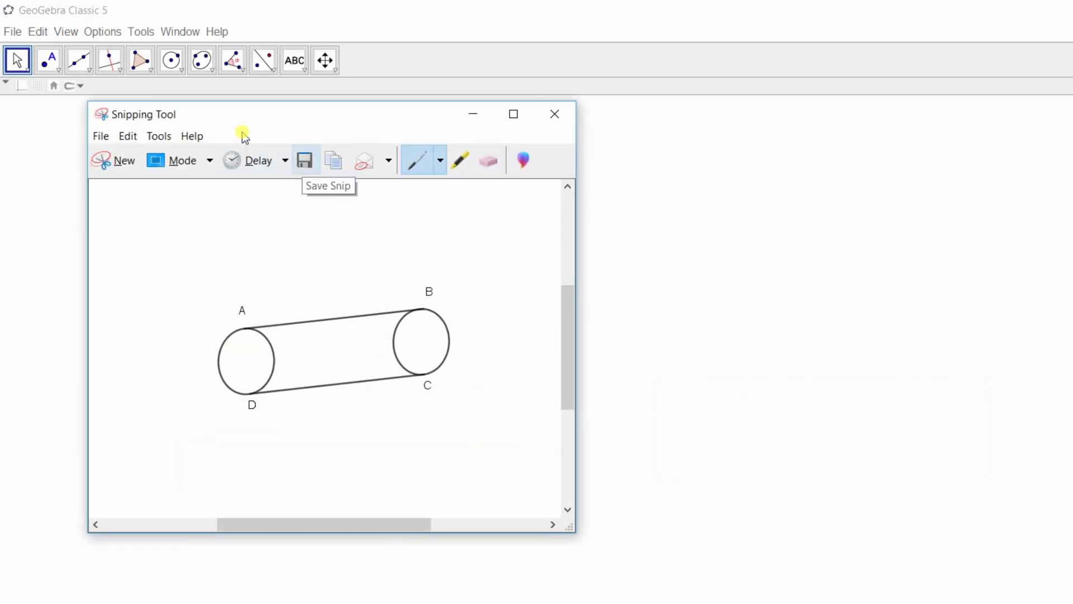
pyautogui.hotkey('ctrl', 's')
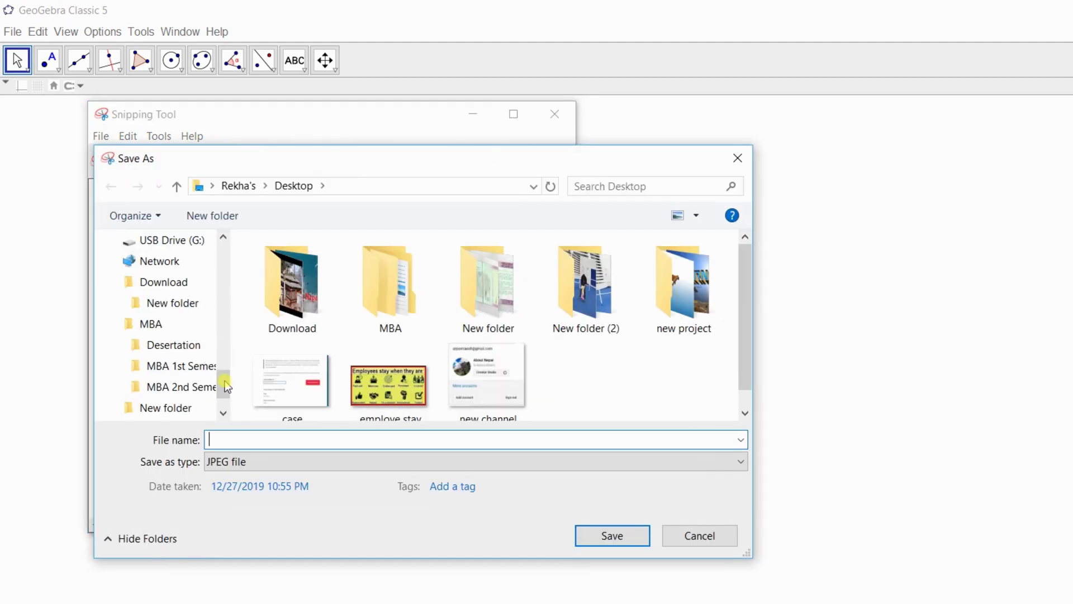
pyautogui.write('cylinder')
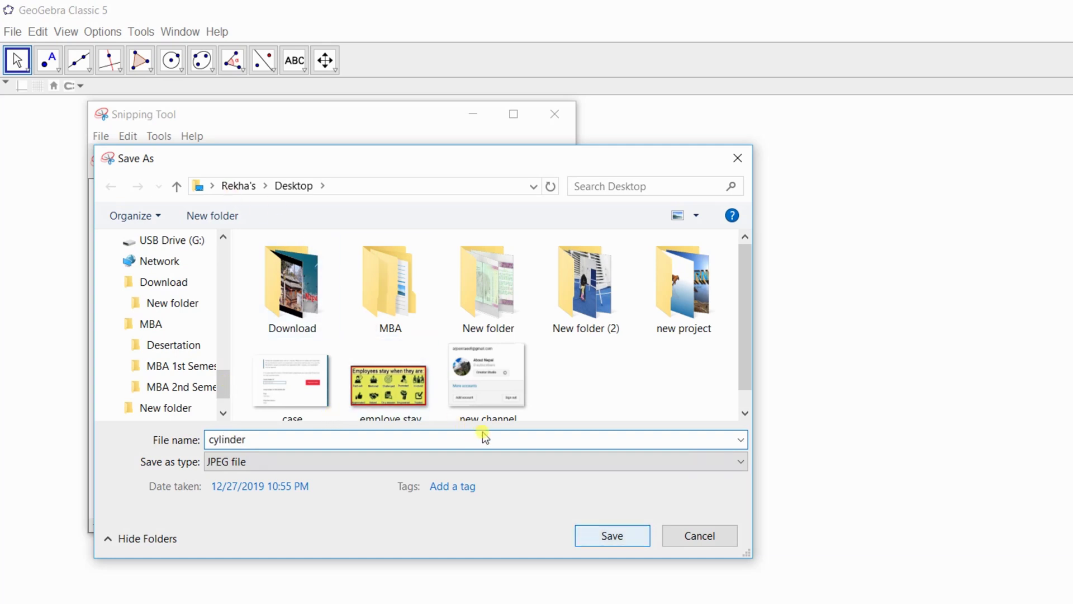
pyautogui.press('Return')
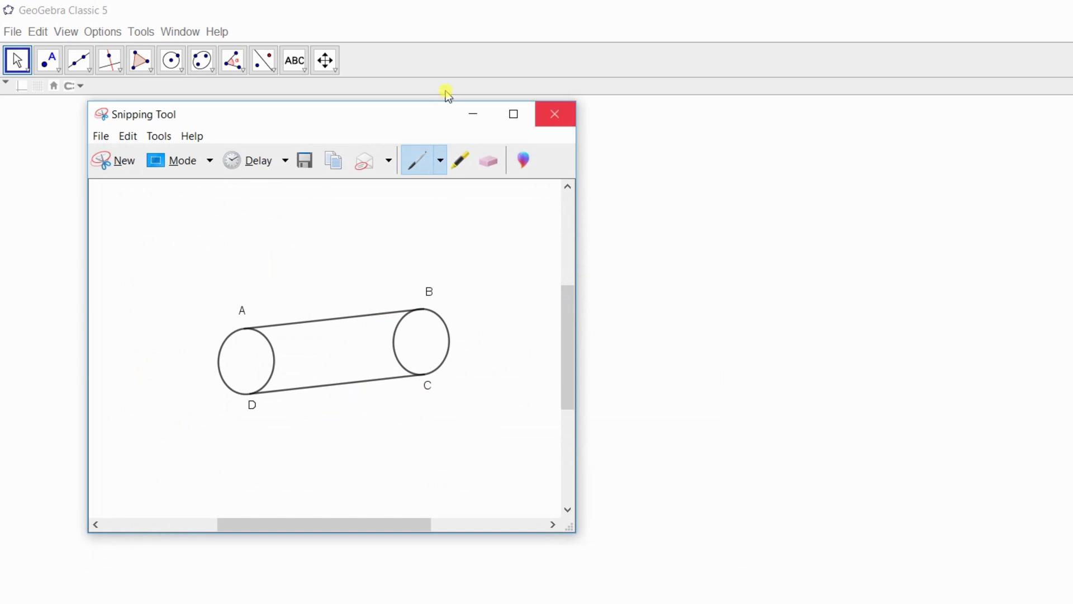
pyautogui.hotkey('alt', 'F4')
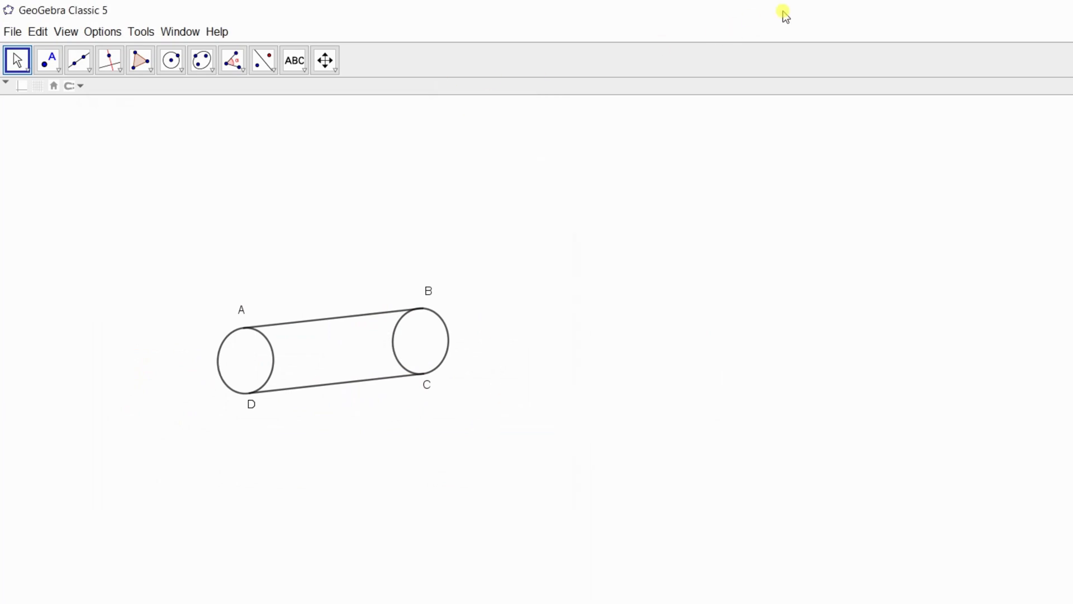
pyautogui.click(998, 11)
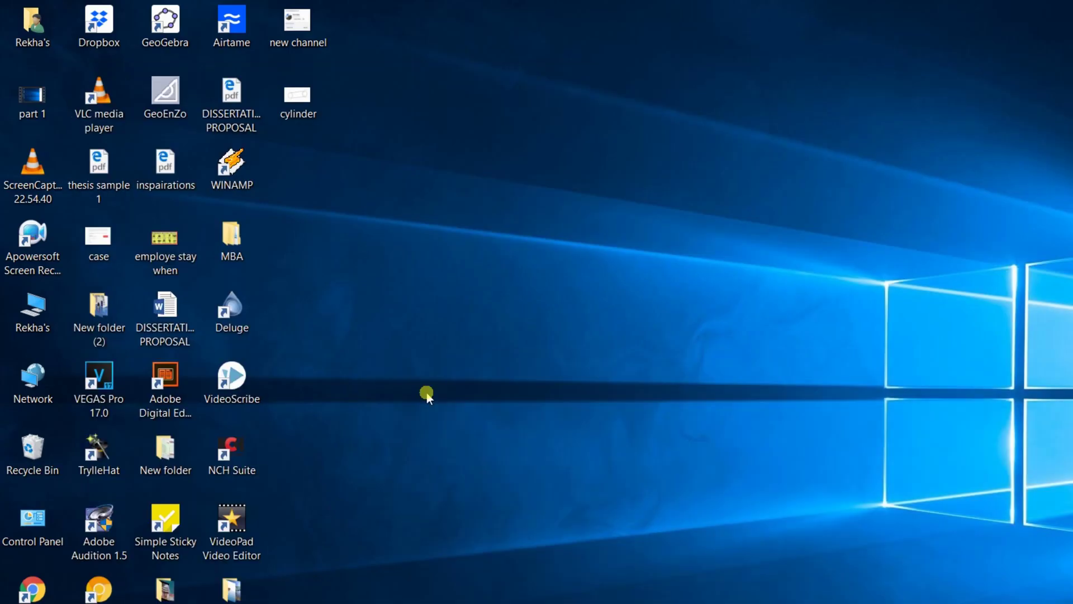
# Open the 'cylinder' JPEG from its desktop icon.
pyautogui.doubleClick(298, 94)
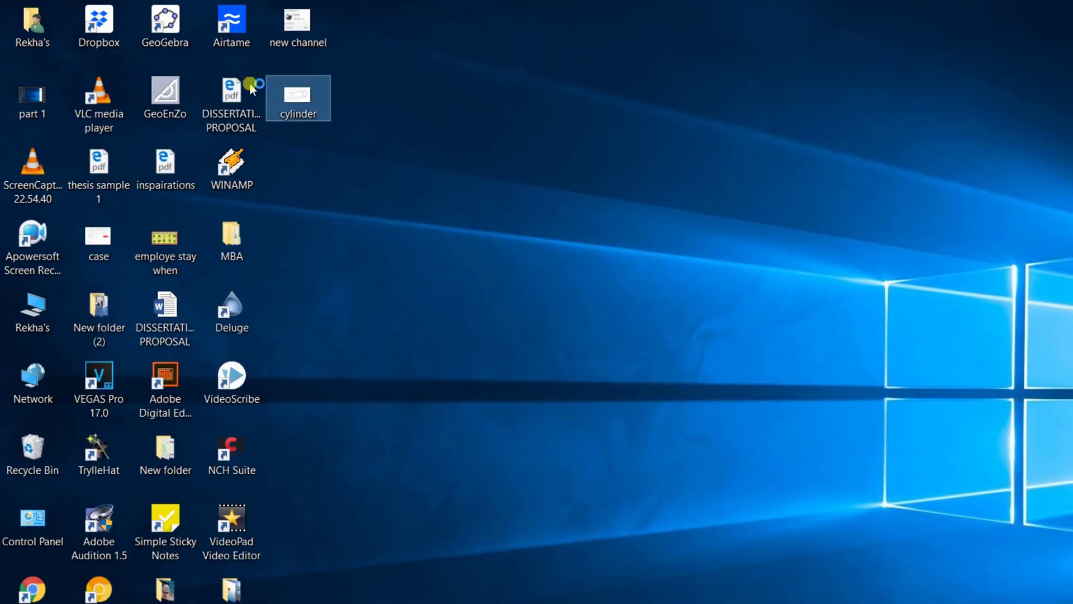